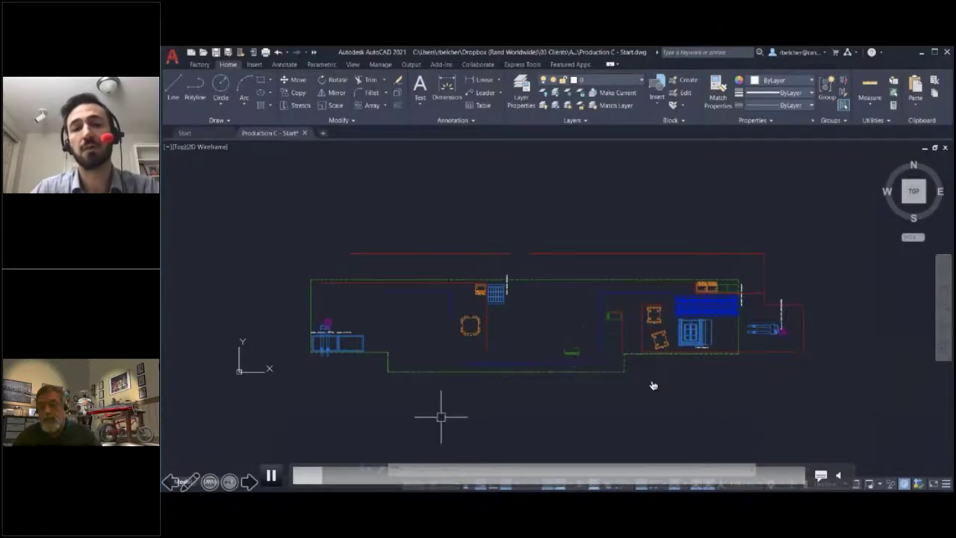
{"action": "scroll", "coordinate": [410, 411], "scroll_direction": "up", "scroll_amount": 2}
{"action": "middle_click_drag", "start_coordinate": [532, 367], "coordinate": [472, 400]}
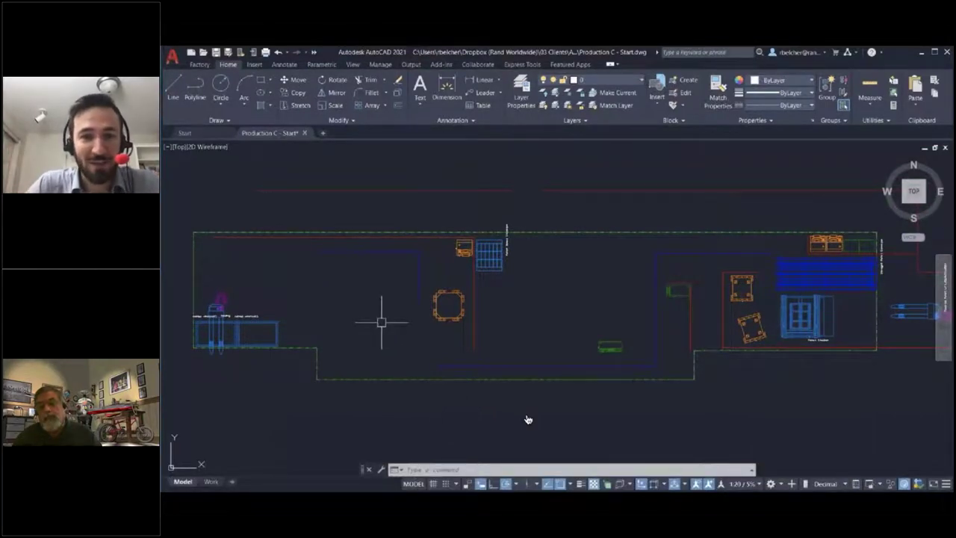
{"action": "middle_click_drag", "start_coordinate": [382, 322], "coordinate": [342, 335]}
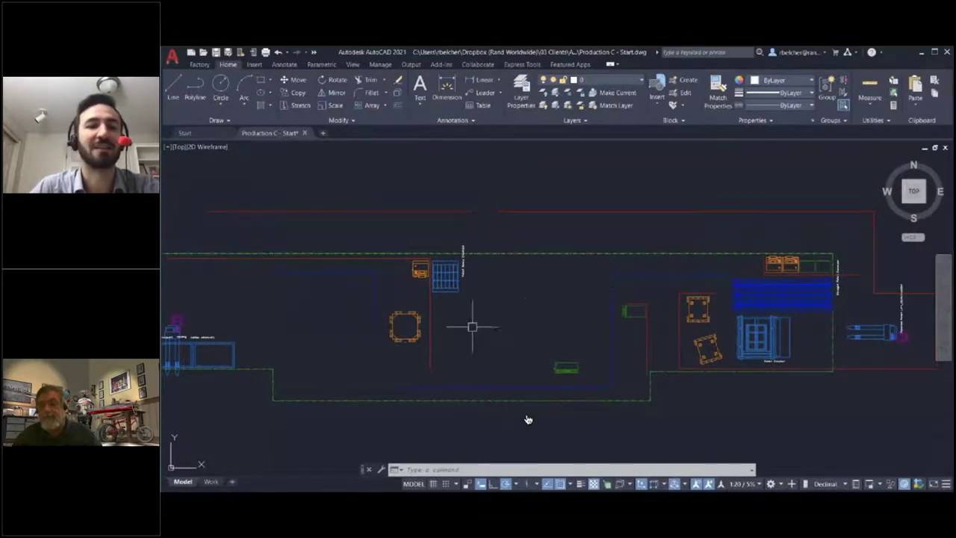
{"action": "scroll", "coordinate": [361, 331], "scroll_direction": "down", "scroll_amount": 4}
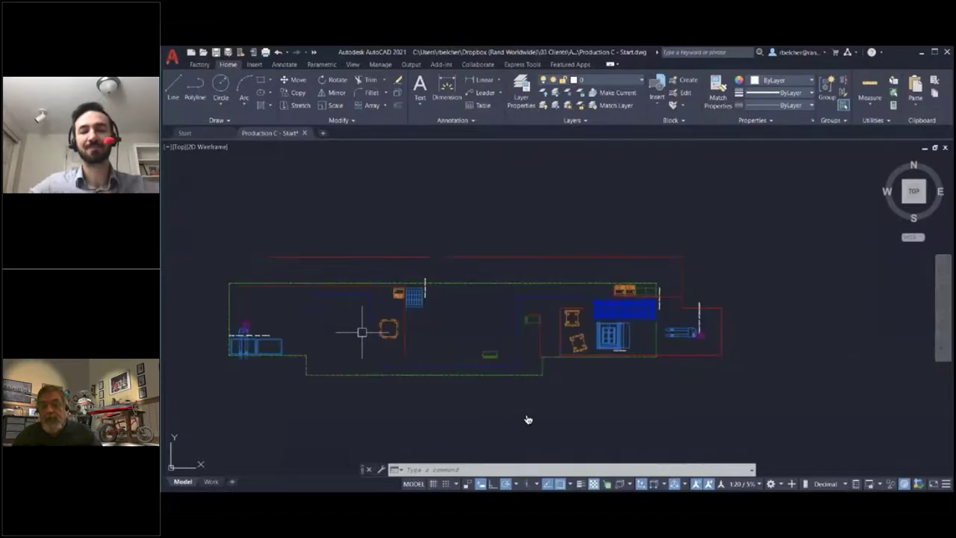
{"action": "middle_click_drag", "start_coordinate": [456, 311], "coordinate": [464, 312]}
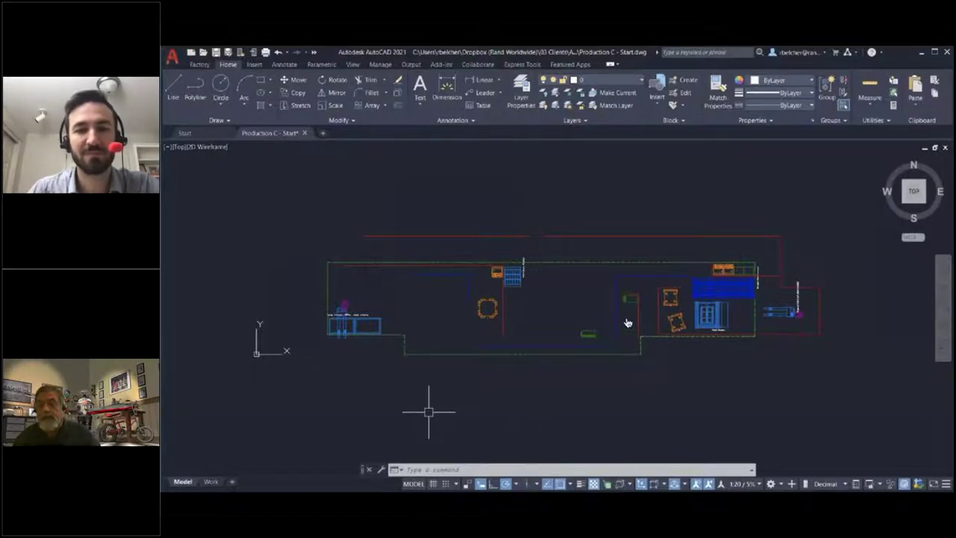
{"action": "mouse_move", "coordinate": [458, 403]}
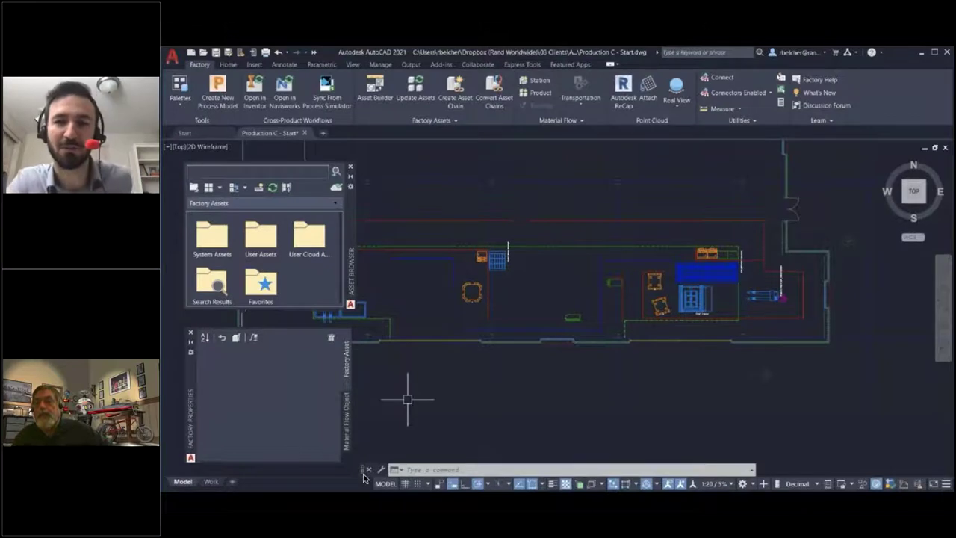
- Look into the System Assets folder, return to the main asset folders, and search the factory assets for "bag"
{"action": "middle_click_drag", "start_coordinate": [474, 405], "coordinate": [567, 417]}
{"action": "scroll", "coordinate": [543, 310], "scroll_direction": "up", "scroll_amount": 6}
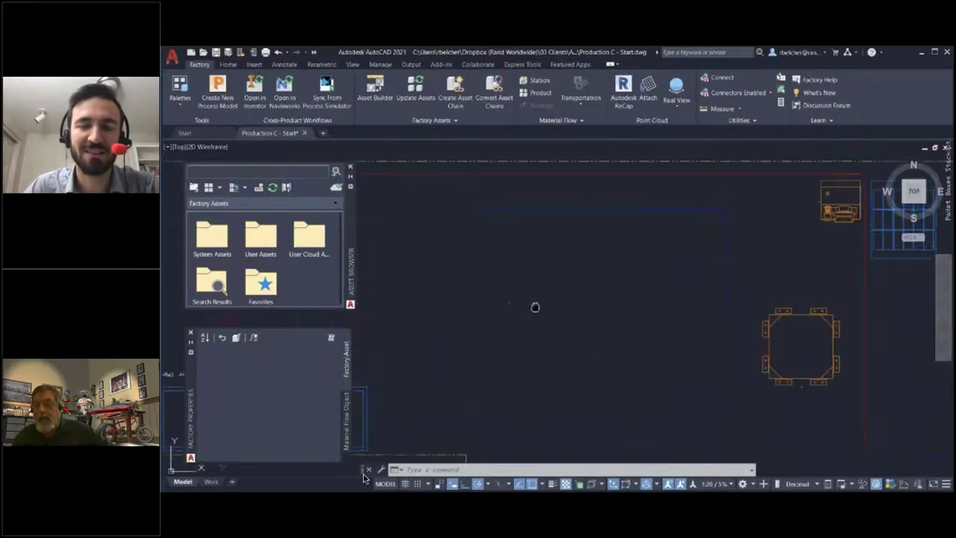
{"action": "middle_click_drag", "start_coordinate": [535, 307], "coordinate": [547, 334]}
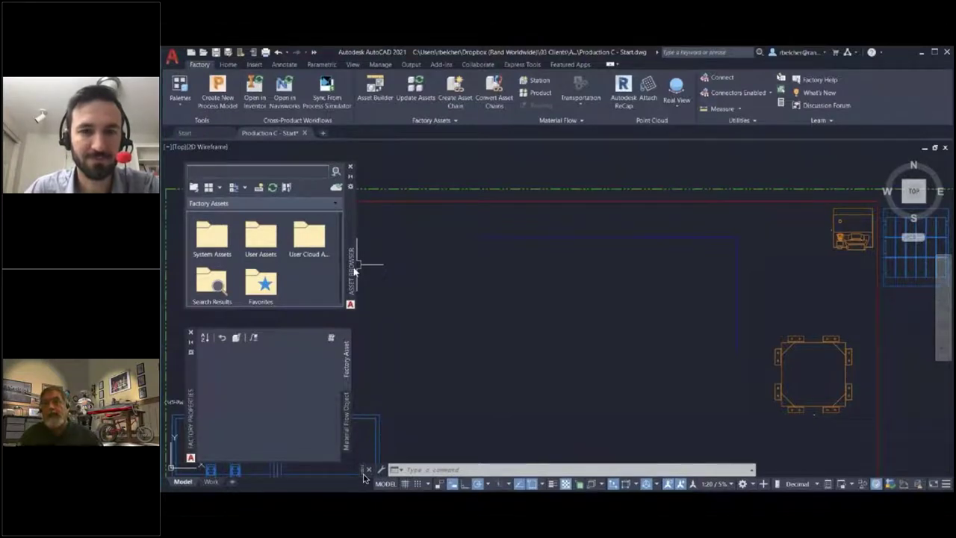
{"action": "double_click", "coordinate": [216, 240]}
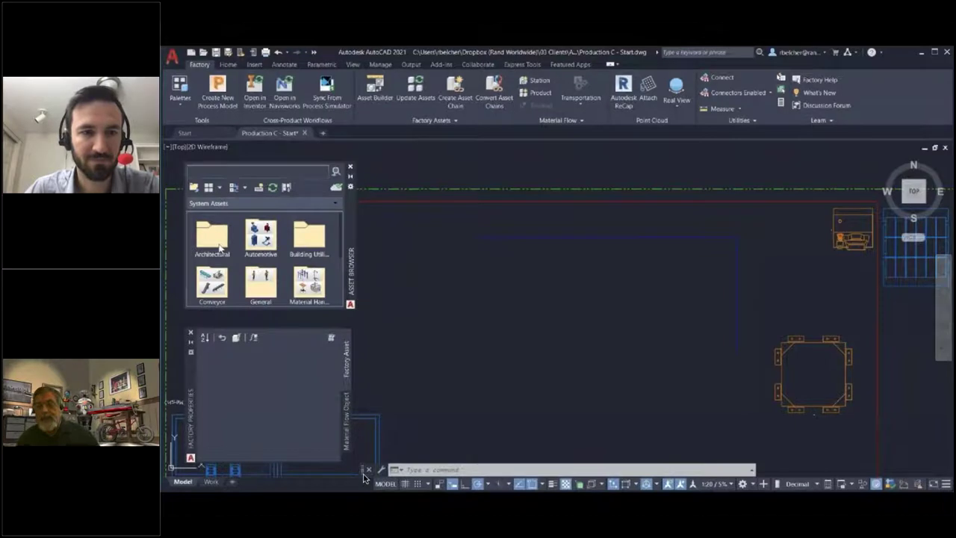
{"action": "left_click", "coordinate": [194, 188]}
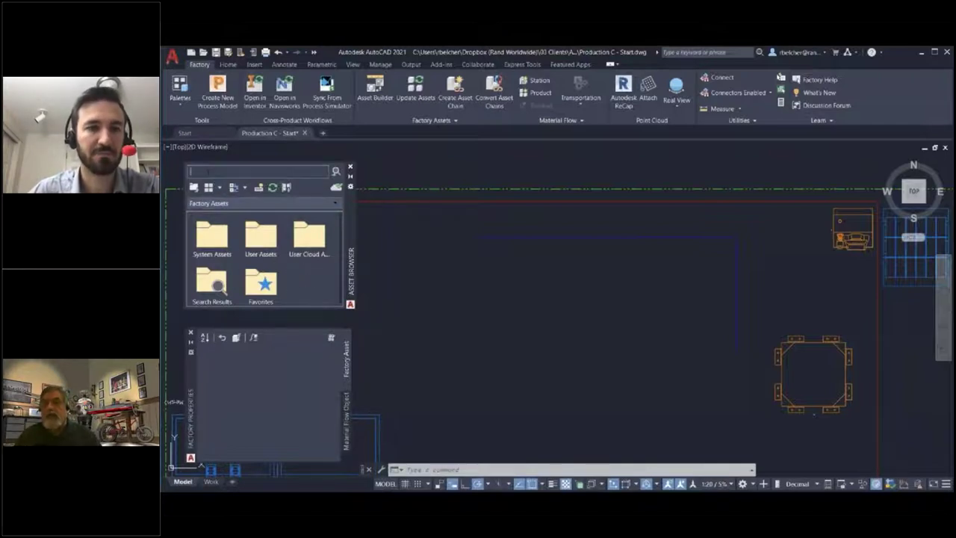
{"action": "type", "text": "g"}
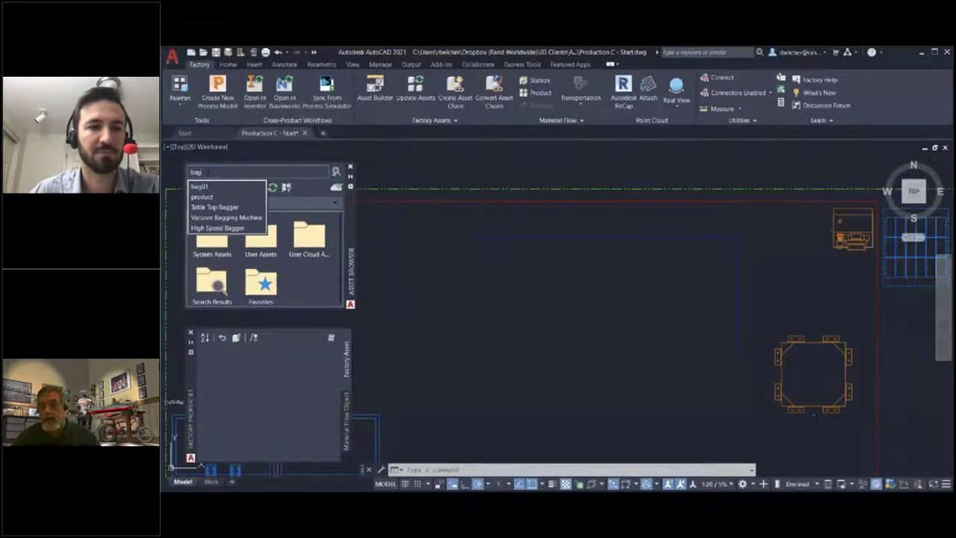
{"action": "left_click", "coordinate": [337, 172]}
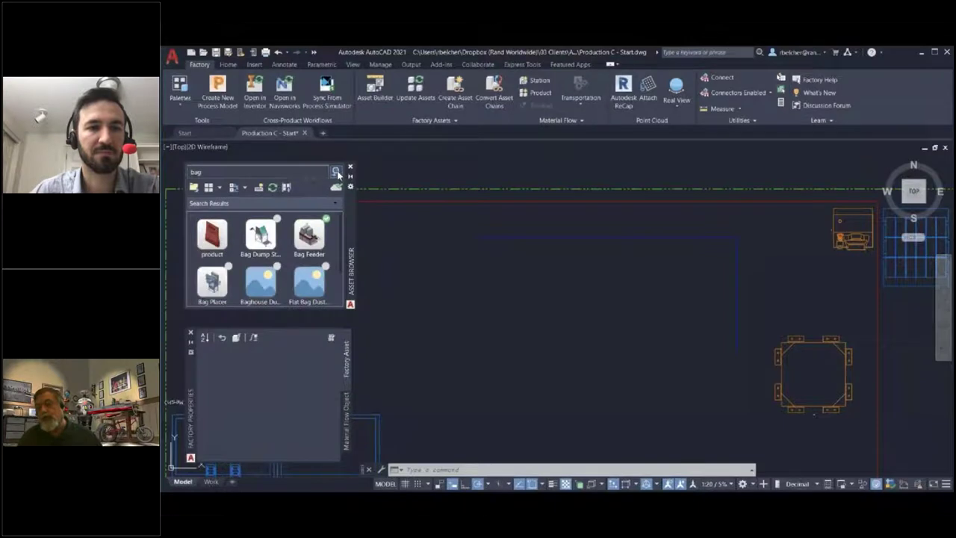
- Place the Bag Feeder asset unrotated, using the midpoint of its right edge as basepoint, on the left end of the blue flow line
{"action": "mouse_move", "coordinate": [320, 249]}
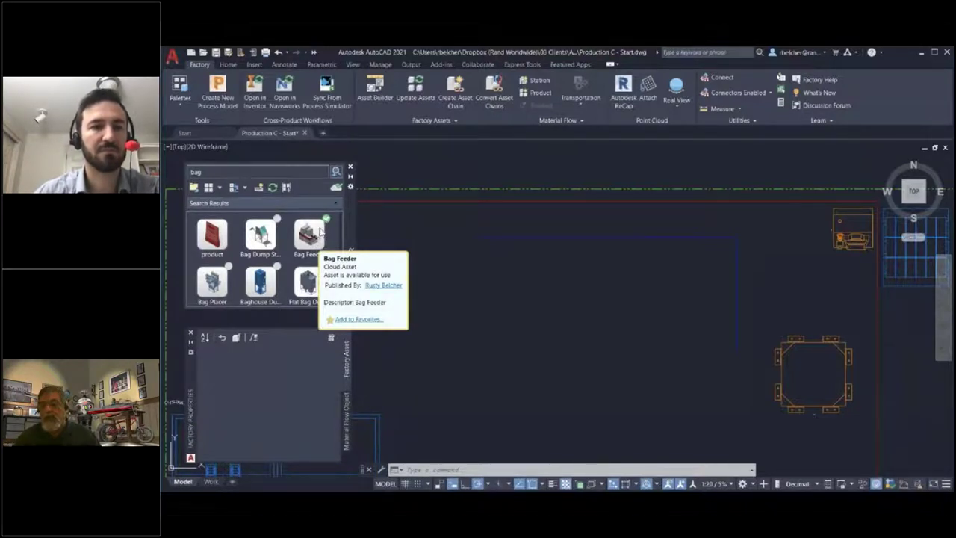
{"action": "mouse_move", "coordinate": [277, 218]}
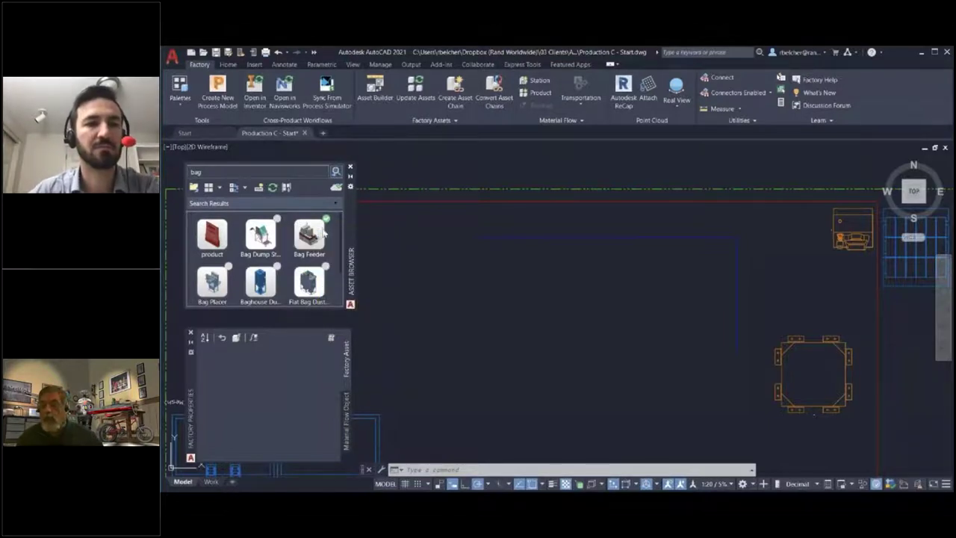
{"action": "right_click", "coordinate": [317, 235]}
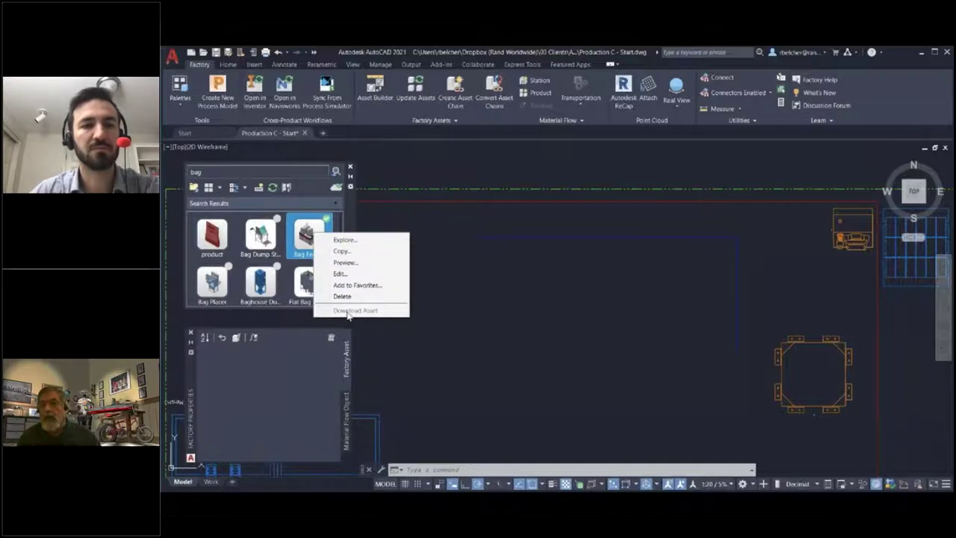
{"action": "left_click", "coordinate": [351, 215]}
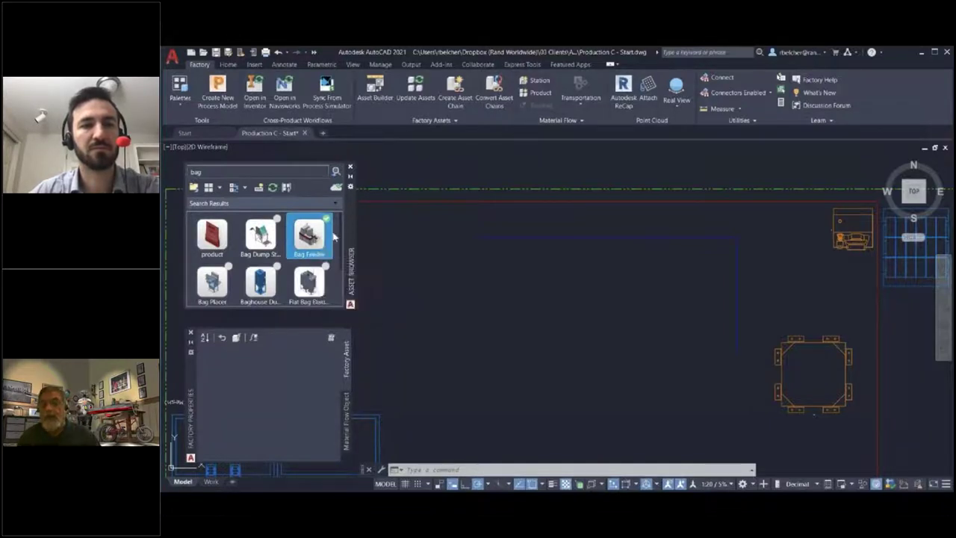
{"action": "mouse_move", "coordinate": [314, 238]}
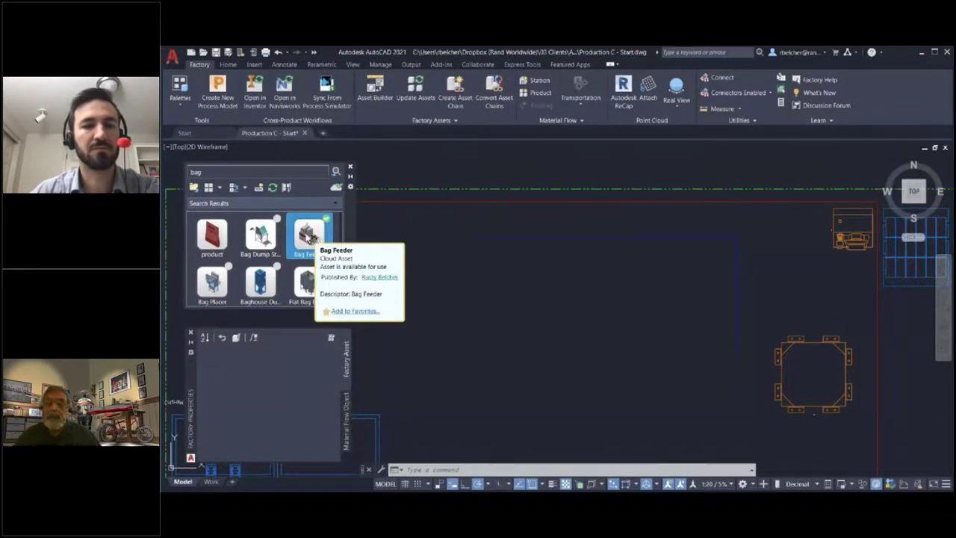
{"action": "left_click_drag", "start_coordinate": [479, 323], "coordinate": [478, 322]}
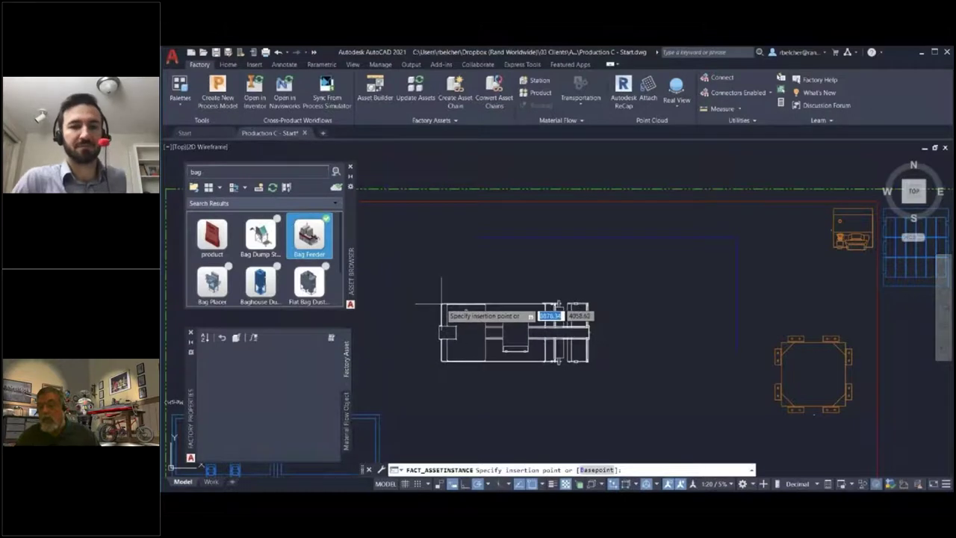
{"action": "right_click", "coordinate": [416, 290]}
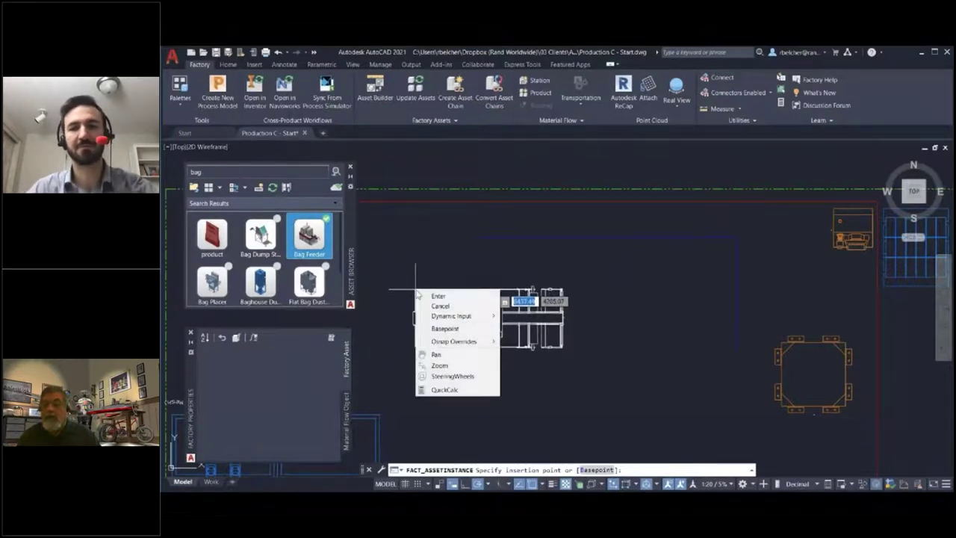
{"action": "left_click", "coordinate": [445, 329]}
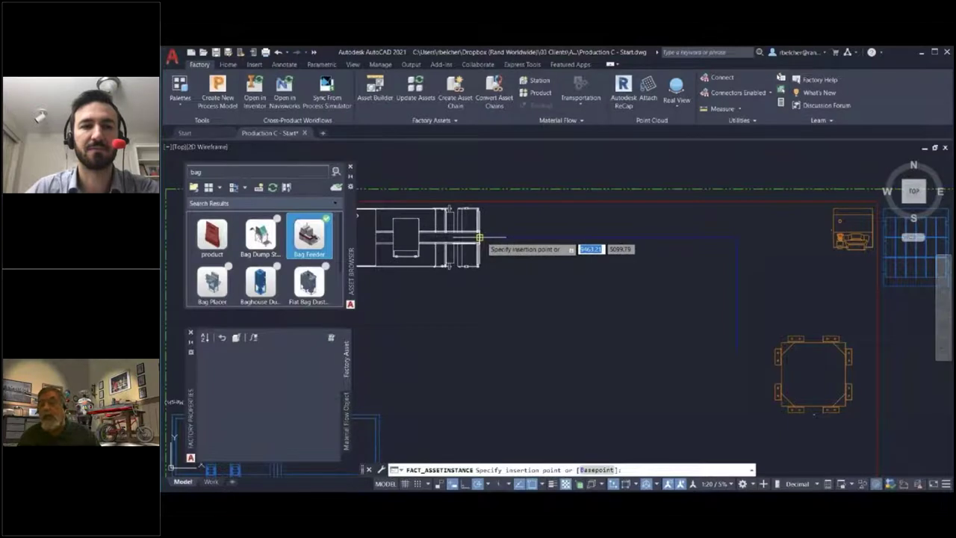
{"action": "left_click", "coordinate": [479, 238]}
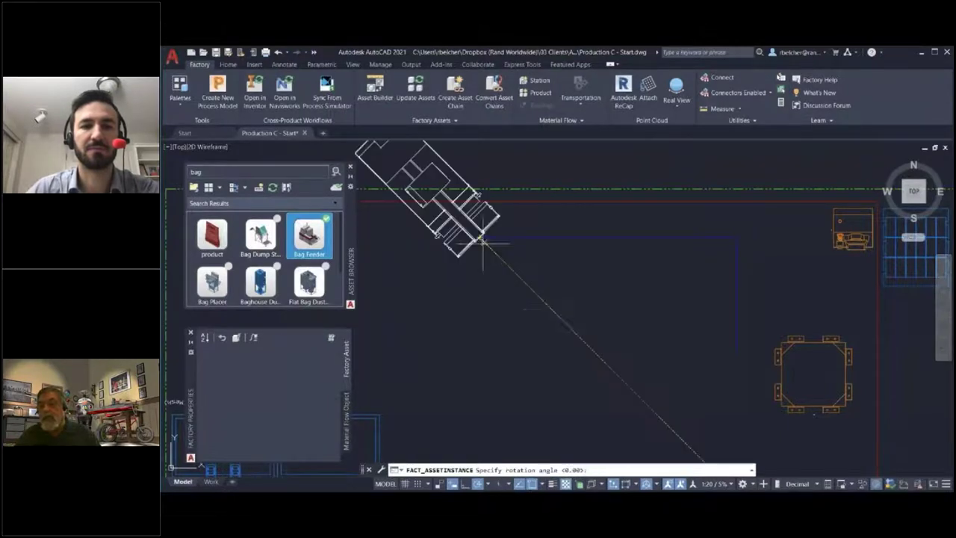
{"action": "left_click", "coordinate": [795, 251]}
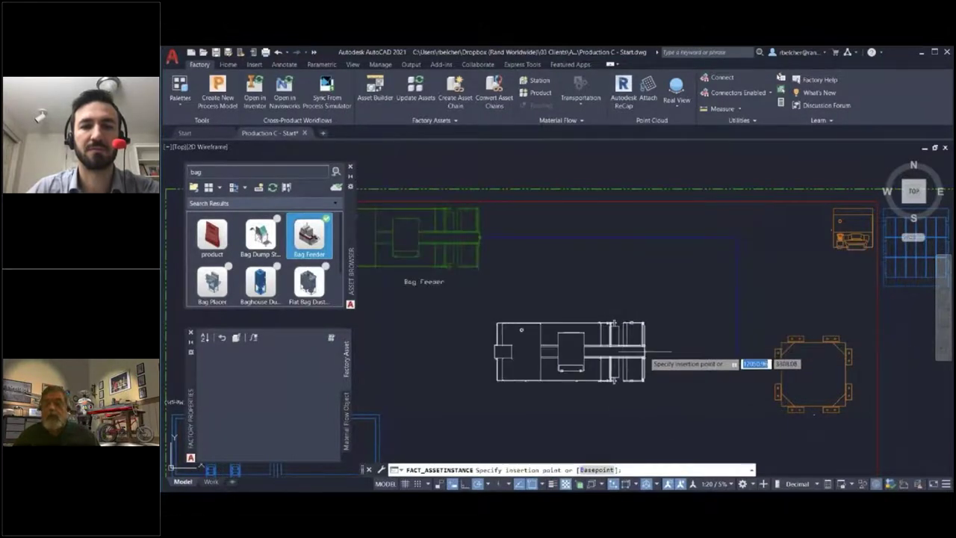
{"action": "key", "text": "Escape"}
- Search the factory assets for "case"
{"action": "middle_click_drag", "start_coordinate": [647, 343], "coordinate": [604, 285]}
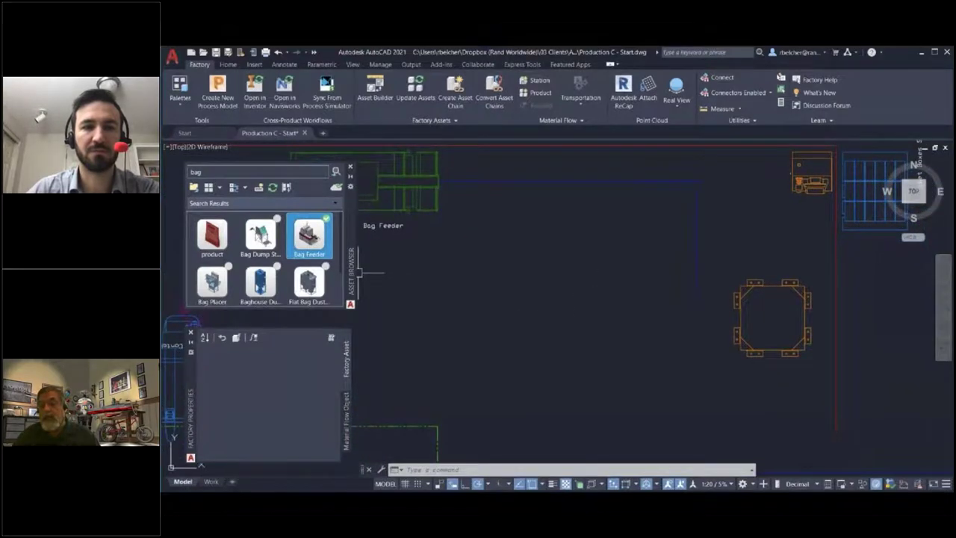
{"action": "key", "text": "BackSpace"}
{"action": "key", "text": "BackSpace"}
{"action": "key", "text": "BackSpace"}
{"action": "type", "text": "c"}
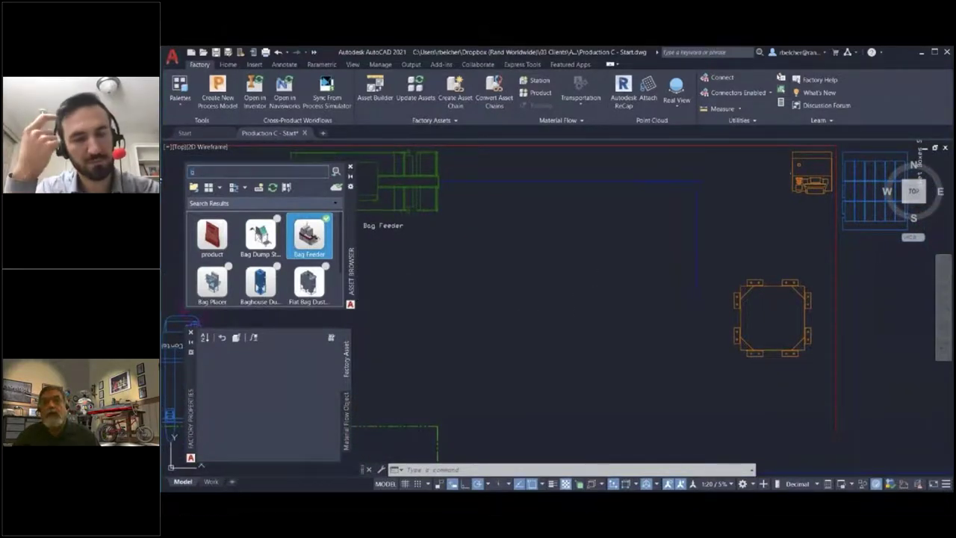
{"action": "type", "text": "e"}
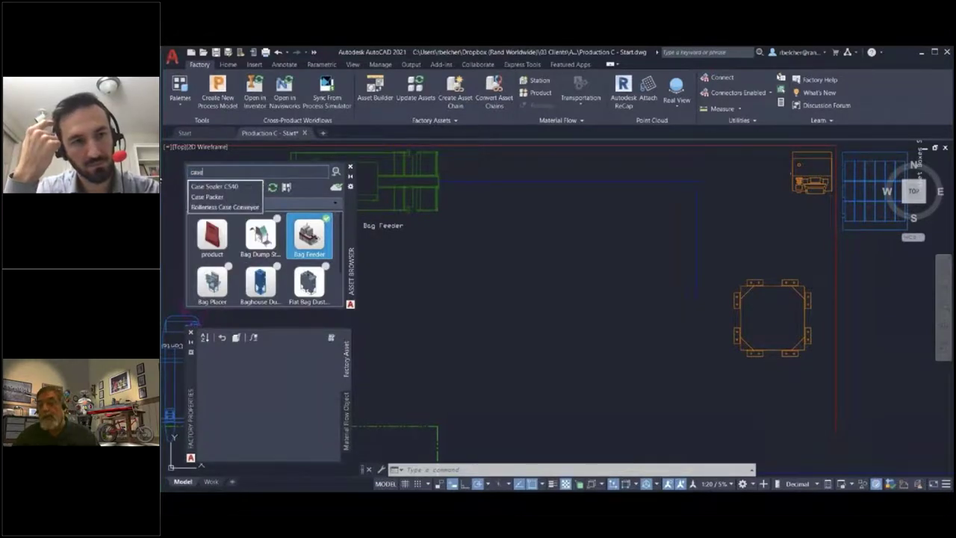
{"action": "key", "text": "Return"}
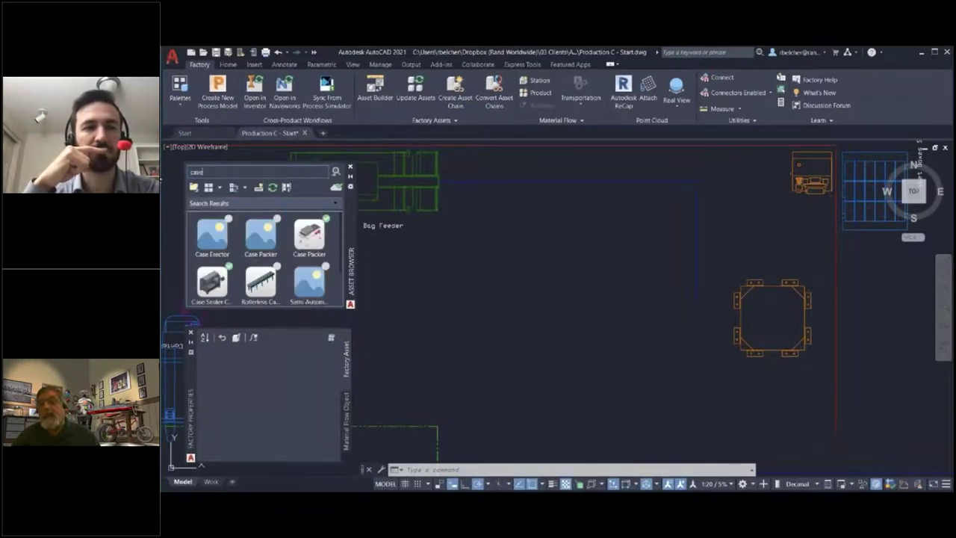
- Place the downloaded Case Packer asset unrotated, using its top-edge midpoint as basepoint, on the lower end of the blue flow line
{"action": "mouse_move", "coordinate": [310, 249]}
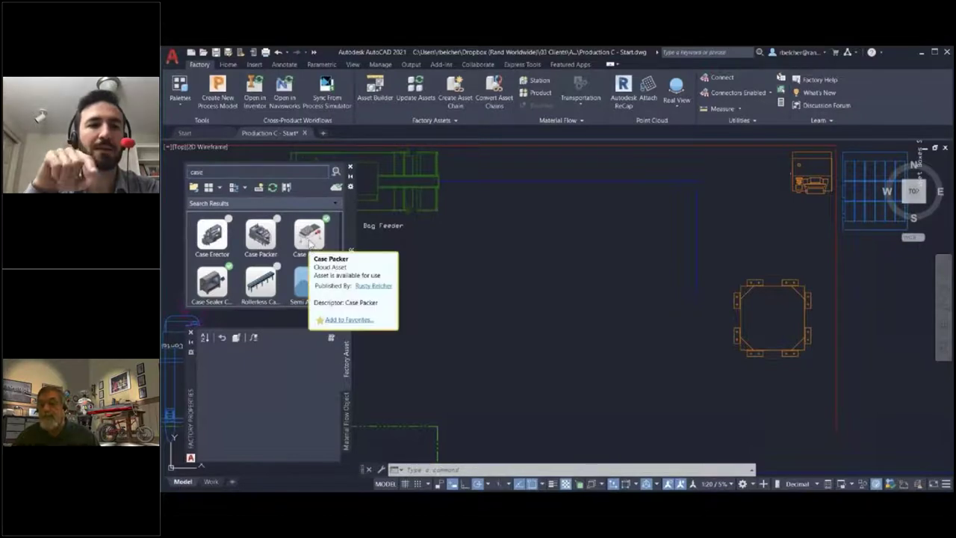
{"action": "left_click", "coordinate": [309, 234]}
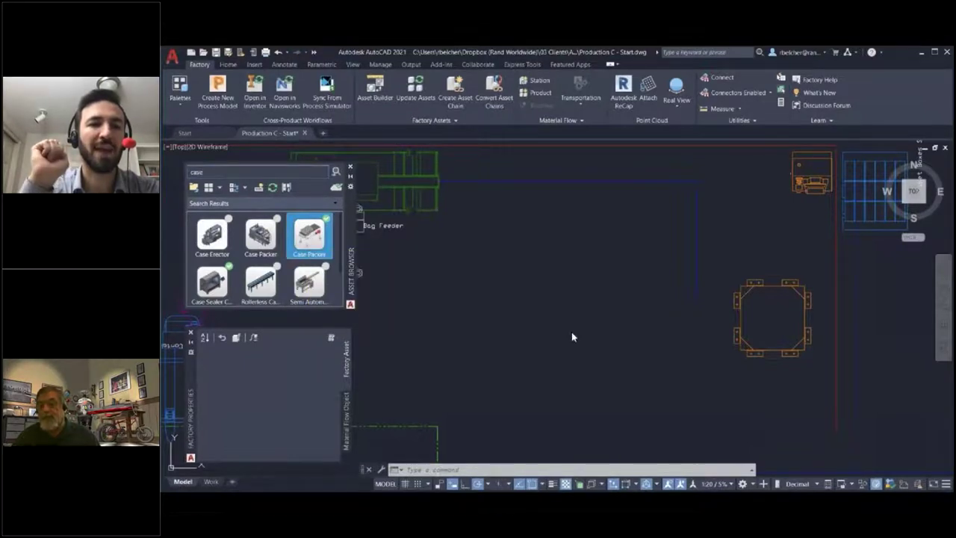
{"action": "right_click", "coordinate": [564, 342]}
{"action": "left_click", "coordinate": [613, 393]}
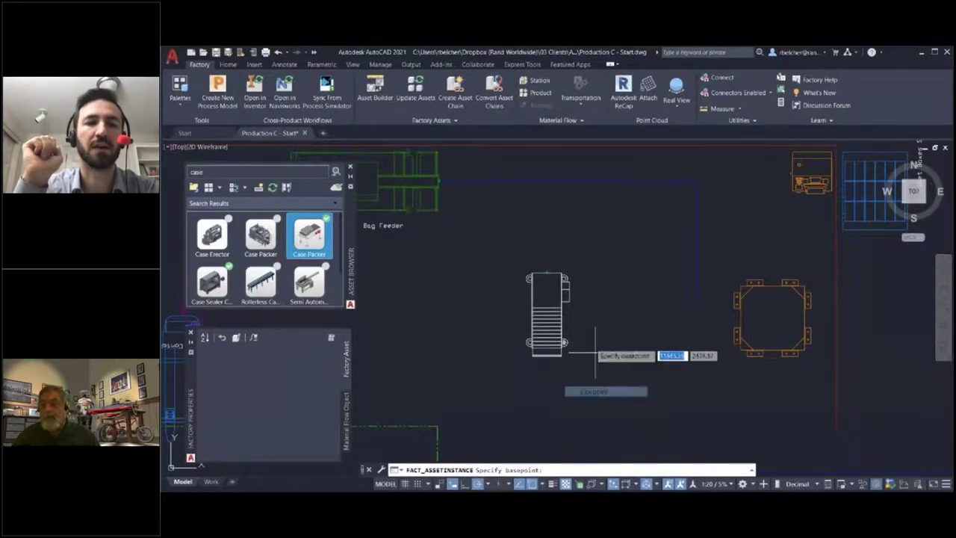
{"action": "left_click", "coordinate": [549, 275]}
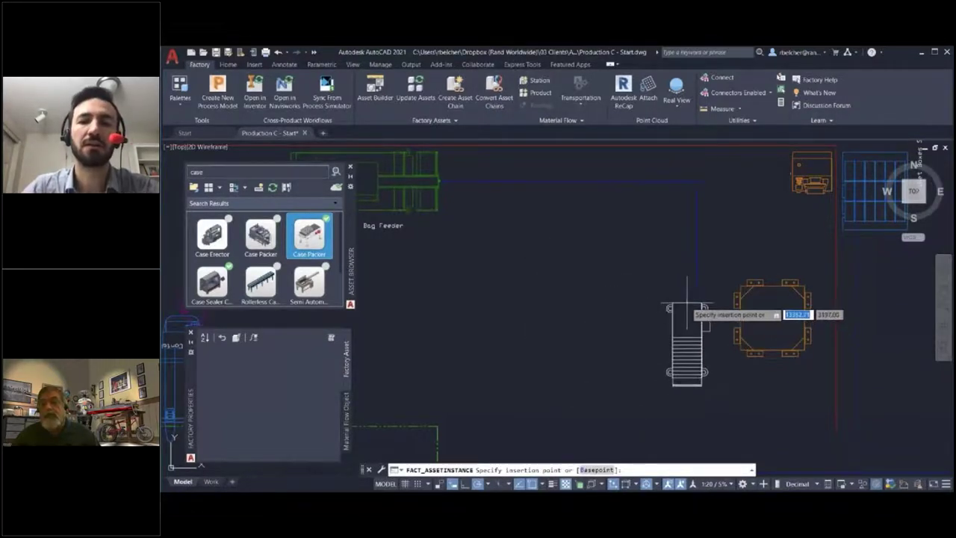
{"action": "left_click", "coordinate": [697, 299]}
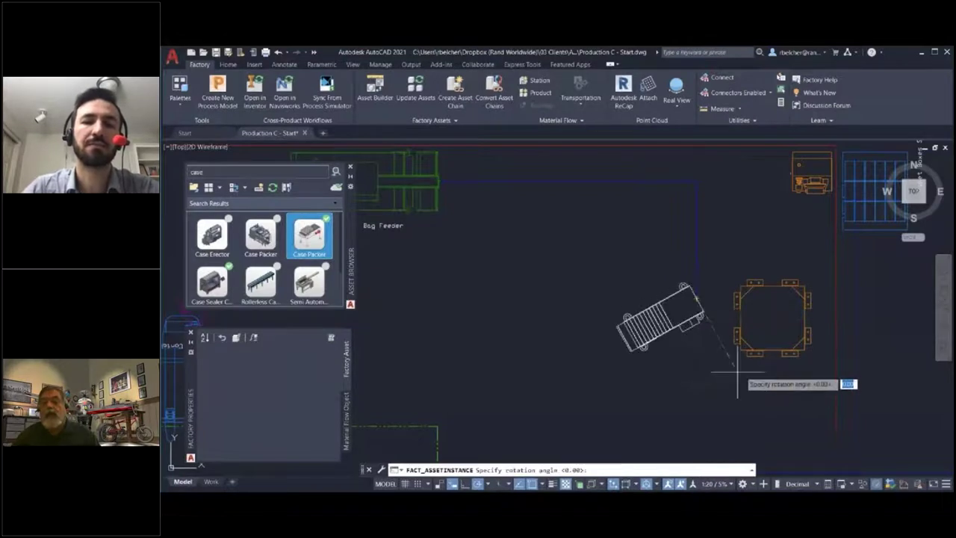
{"action": "left_click", "coordinate": [822, 318]}
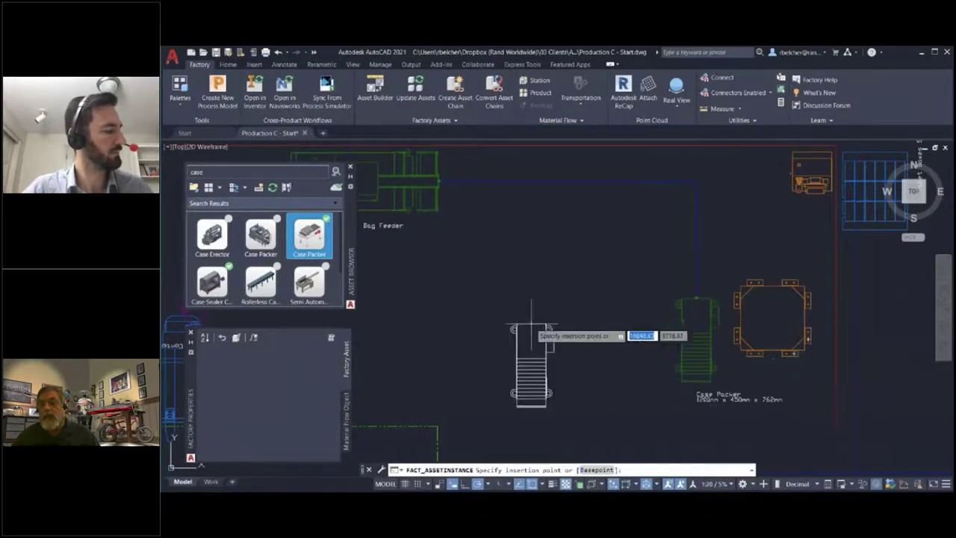
{"action": "key", "text": "Escape"}
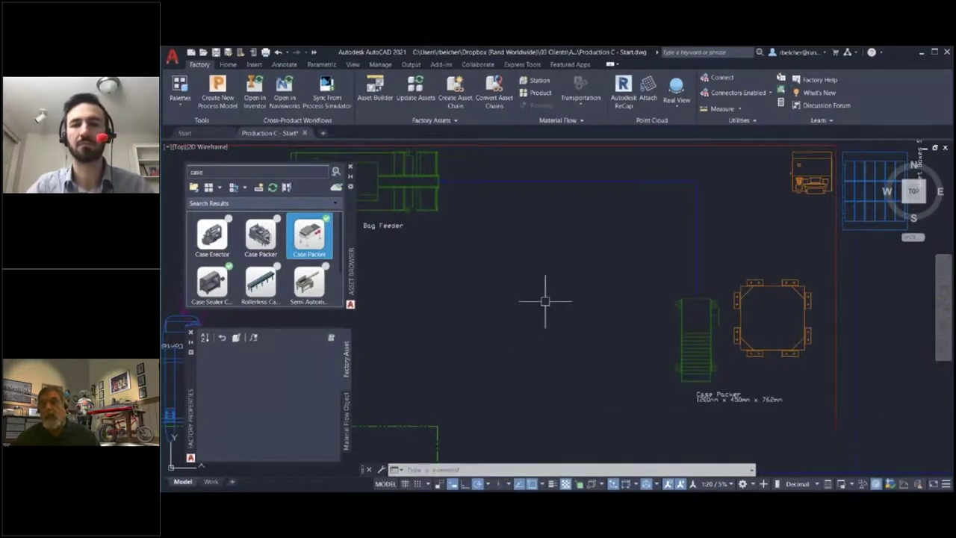
- Search the factory assets for "roller"
{"action": "left_click", "coordinate": [606, 416]}
{"action": "left_click", "coordinate": [606, 416]}
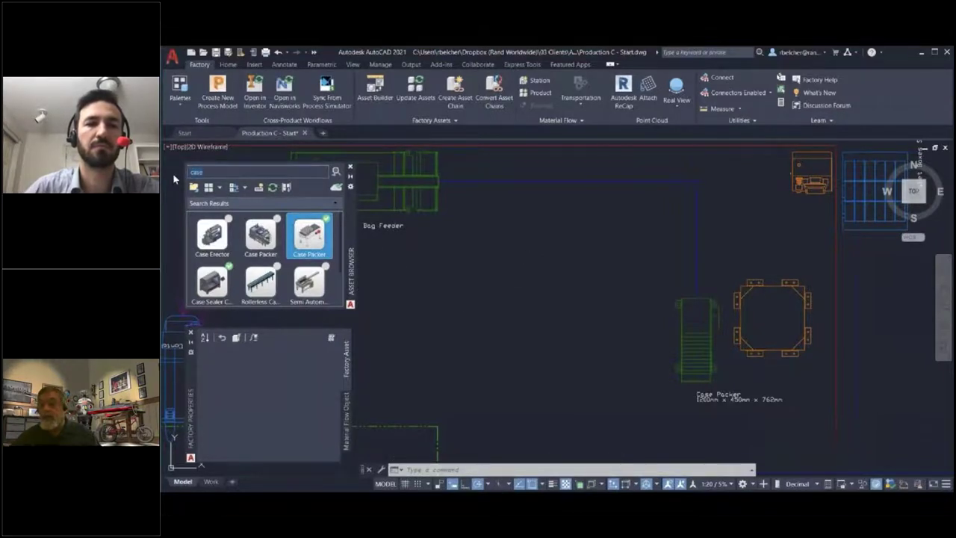
{"action": "type", "text": "ller"}
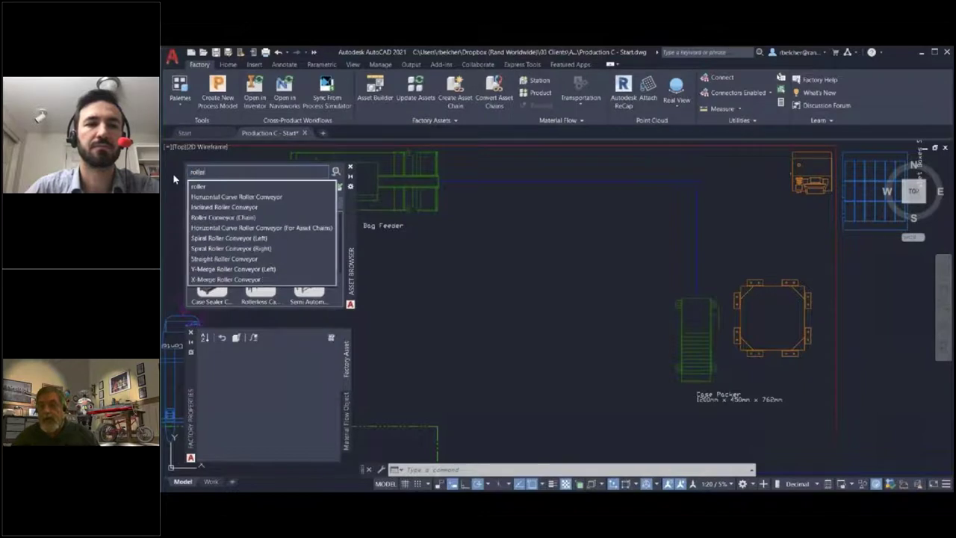
{"action": "key", "text": "Return"}
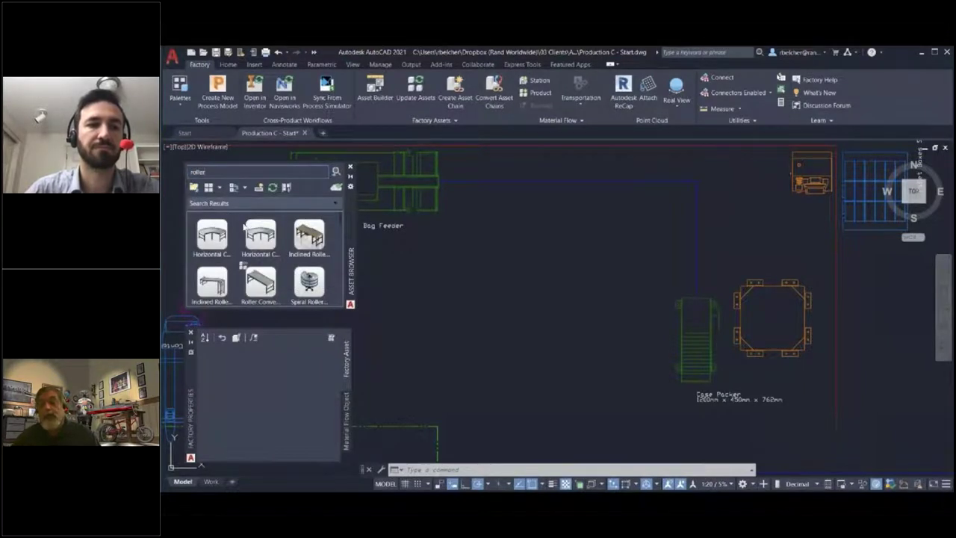
- Locate the Roller Conveyor Chain asset among the roller search results and check its availability
{"action": "left_click_drag", "start_coordinate": [341, 223], "coordinate": [339, 290]}
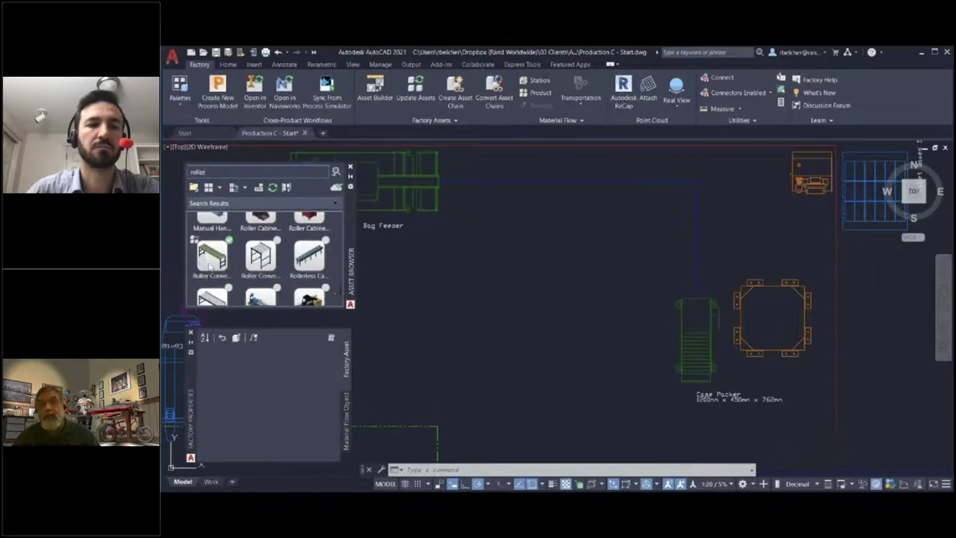
{"action": "mouse_move", "coordinate": [204, 264]}
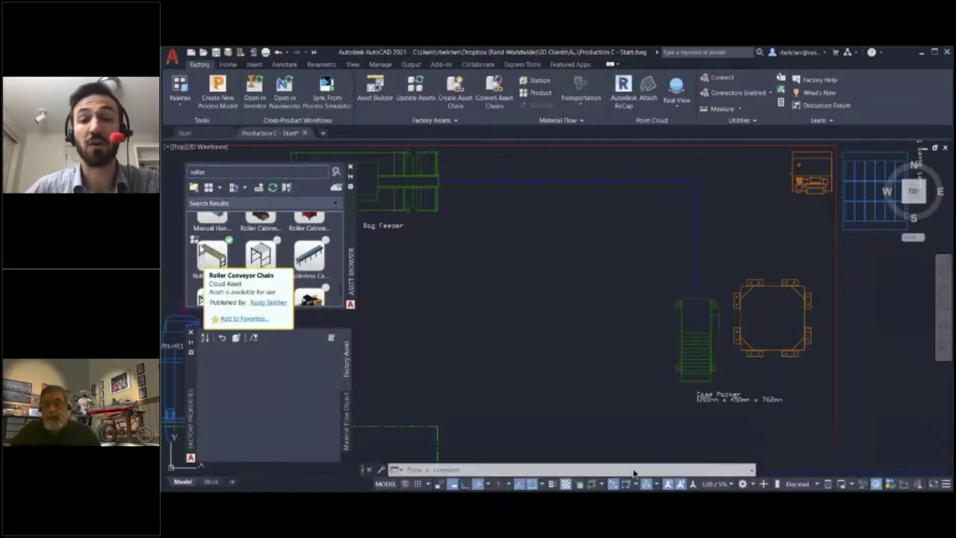
{"action": "left_click", "coordinate": [576, 472]}
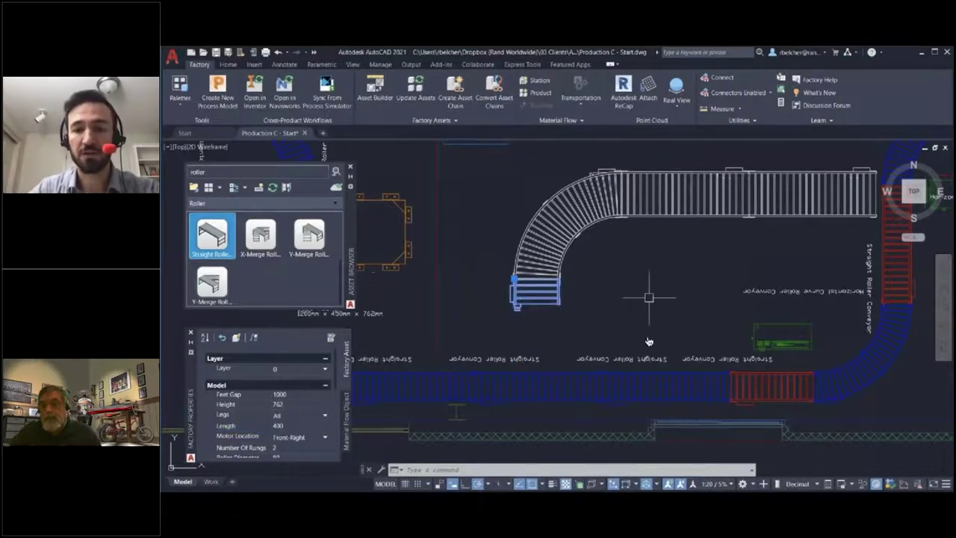
{"action": "mouse_move", "coordinate": [726, 467]}
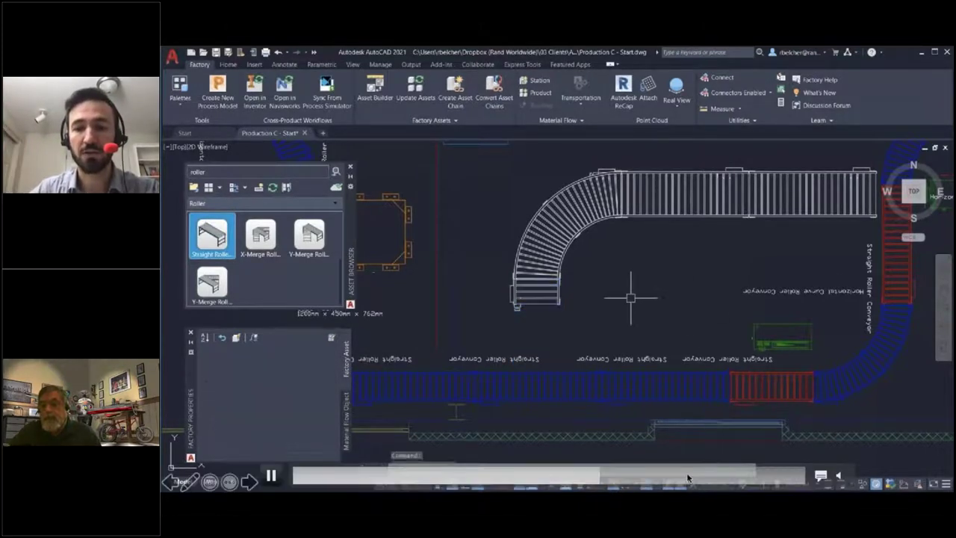
{"action": "left_click", "coordinate": [727, 475]}
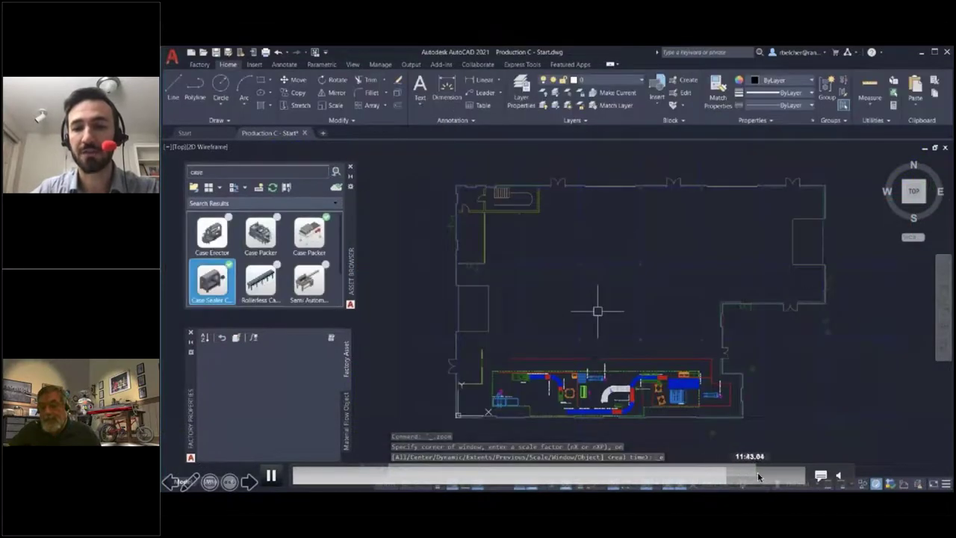
{"action": "left_click", "coordinate": [770, 475]}
{"action": "left_click", "coordinate": [779, 473]}
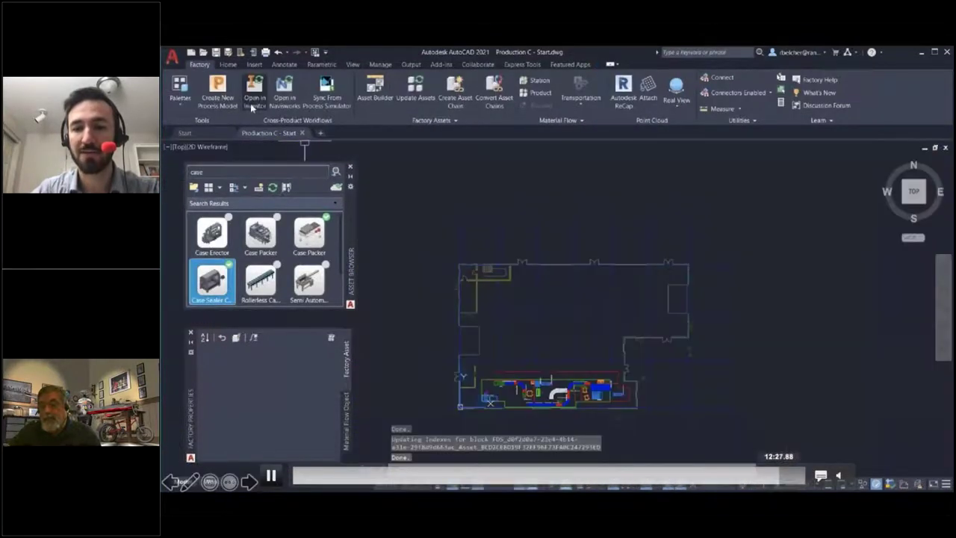
{"action": "left_click", "coordinate": [769, 476]}
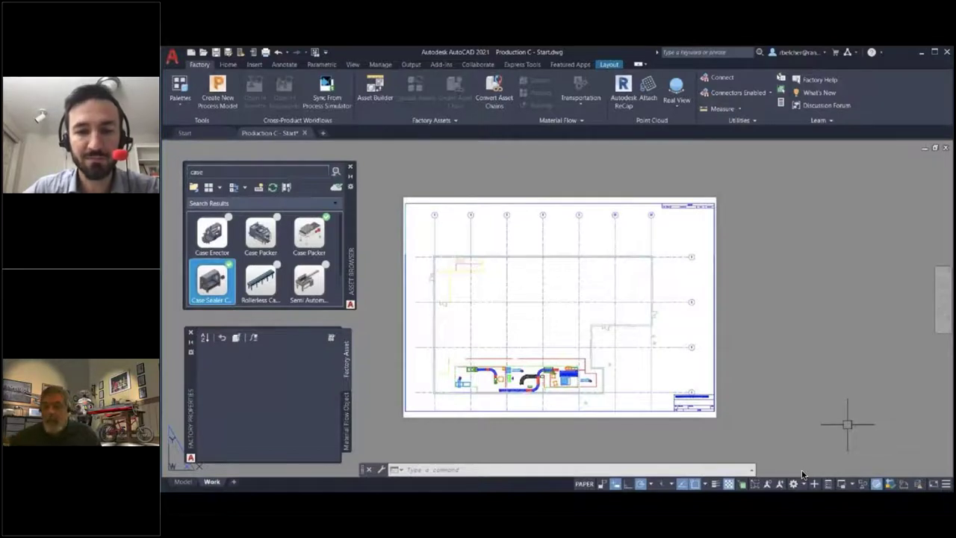
{"action": "mouse_move", "coordinate": [747, 390]}
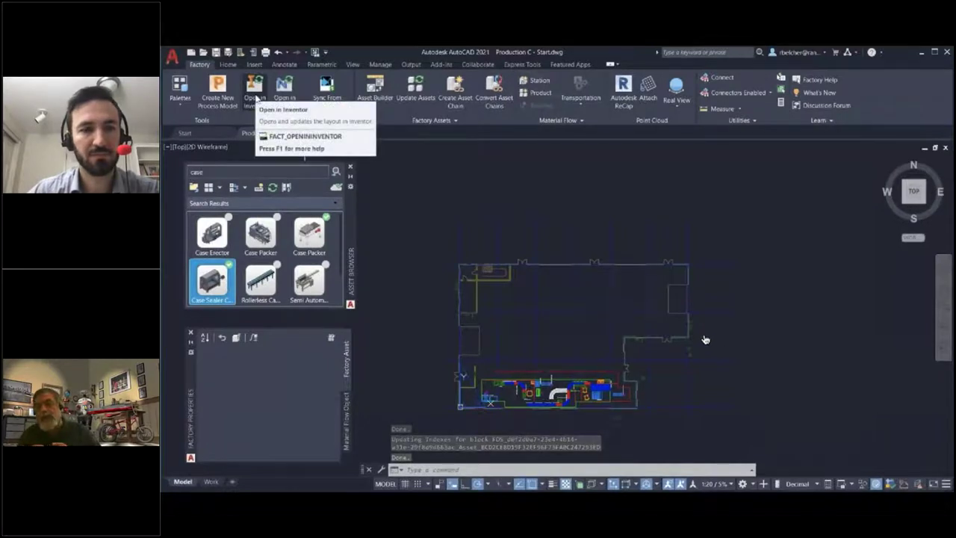
{"action": "mouse_move", "coordinate": [174, 508]}
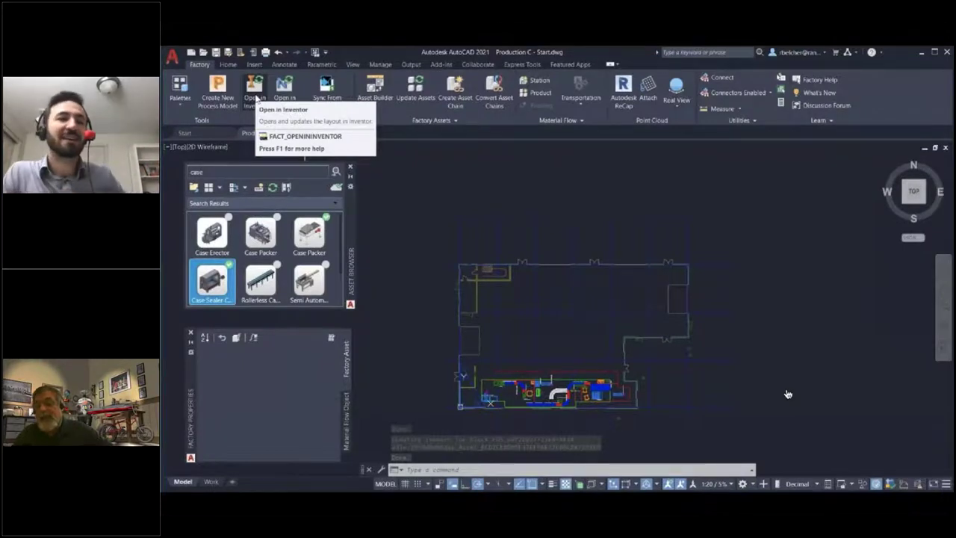
- Switch to Inventor and examine the Production C line's 3D assets up close and from another side
{"action": "mouse_move", "coordinate": [266, 482]}
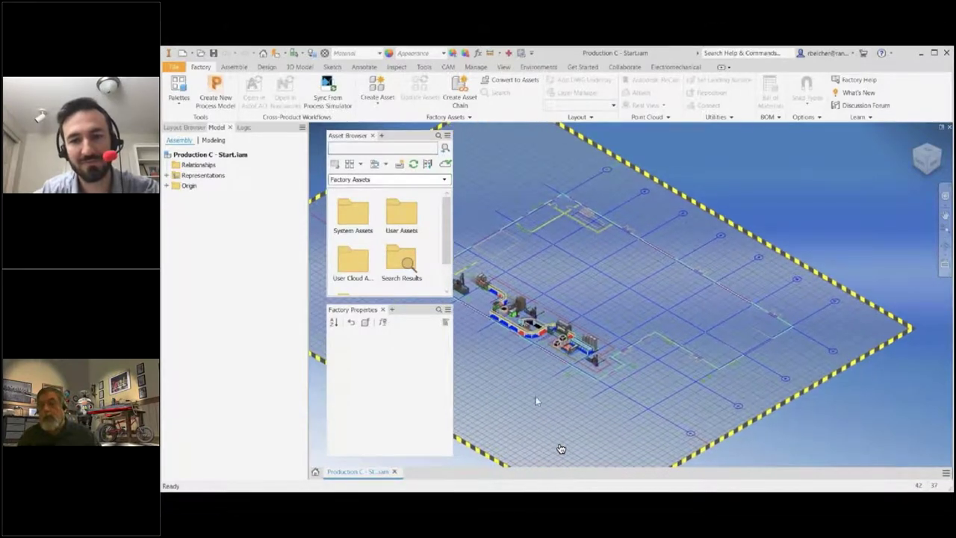
{"action": "scroll", "coordinate": [561, 448], "scroll_direction": "up", "scroll_amount": 5}
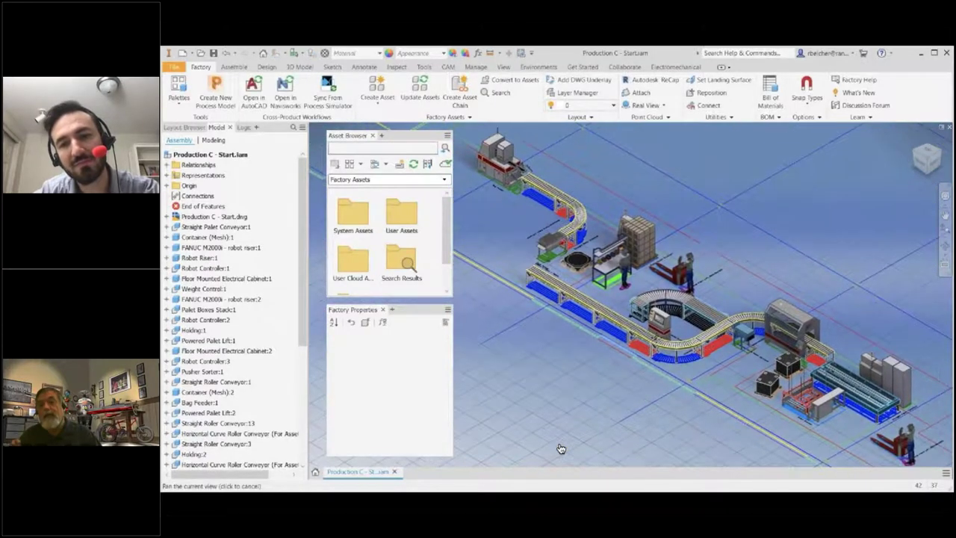
{"action": "middle_click_drag", "start_coordinate": [562, 448], "coordinate": [561, 449], "text": "shift"}
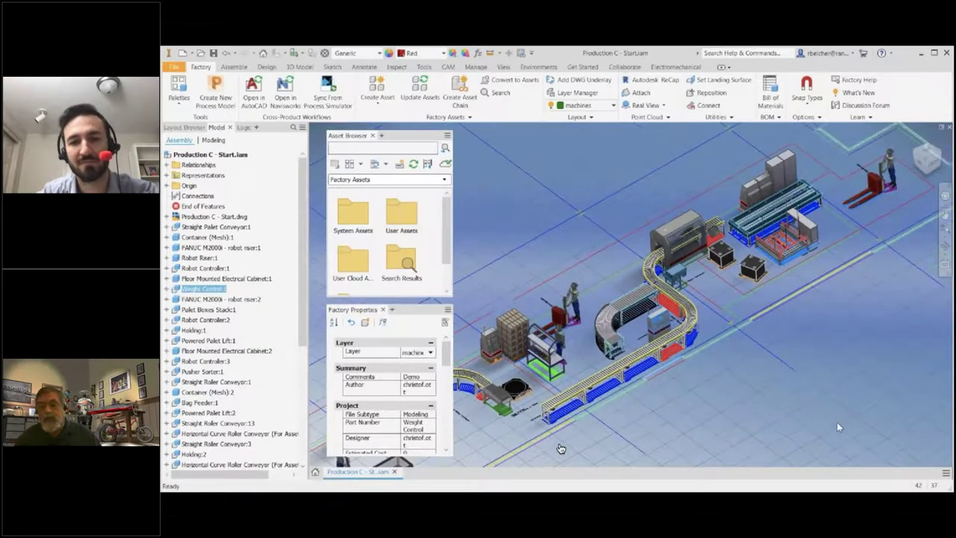